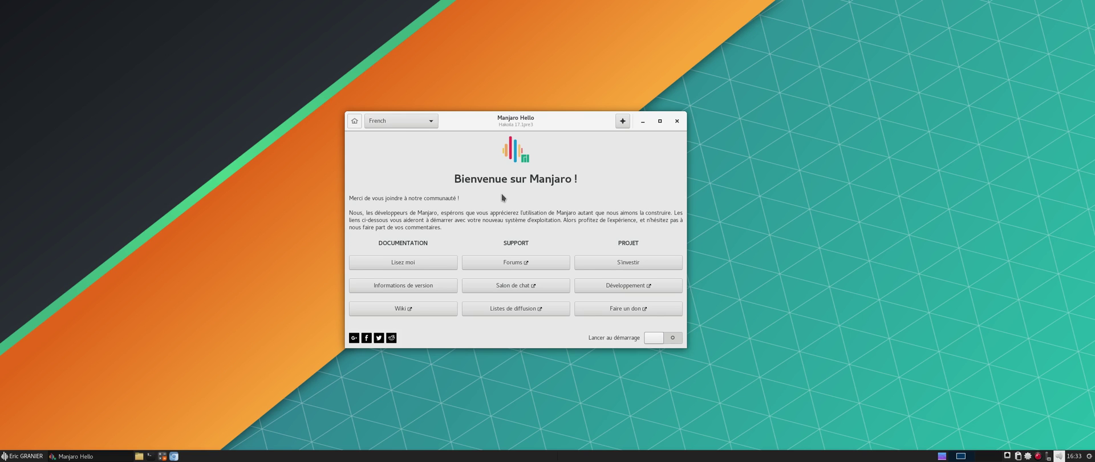
Step: Run uname -a in a new terminal to show the kernel information, and move the terminal window away from the welcome window
left_click(150, 456)
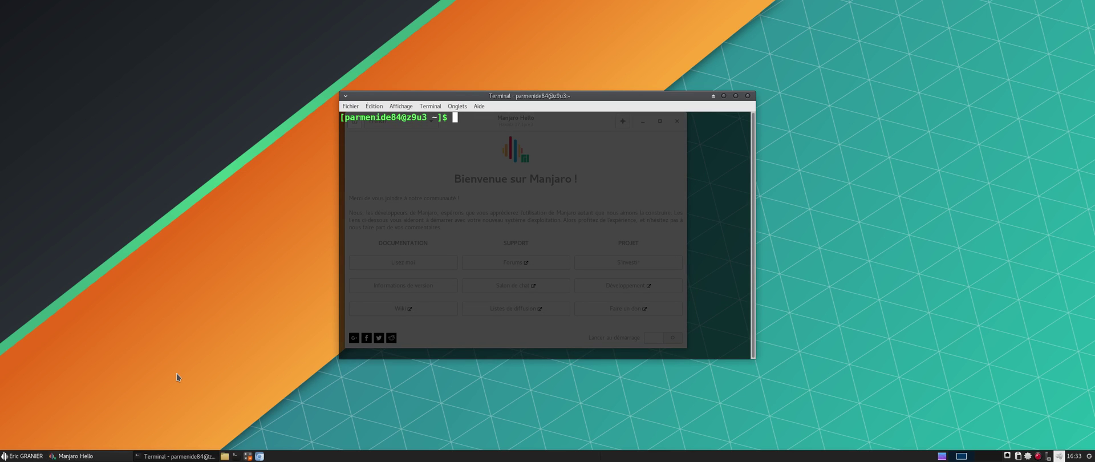
type("uname -a")
key("Return")
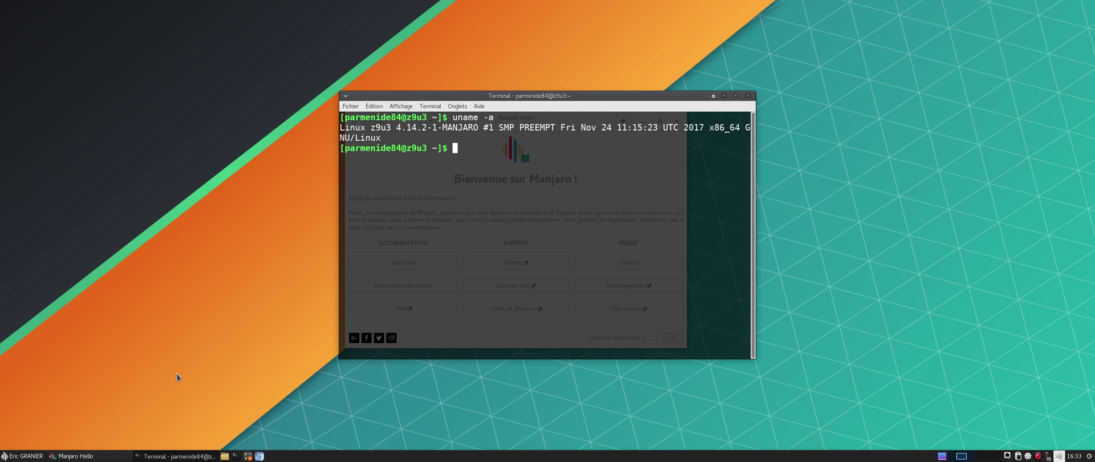
left_click_drag(465, 97, 146, 38)
Step: Launch the Manjaro settings manager from the recently used applications
left_click(22, 456)
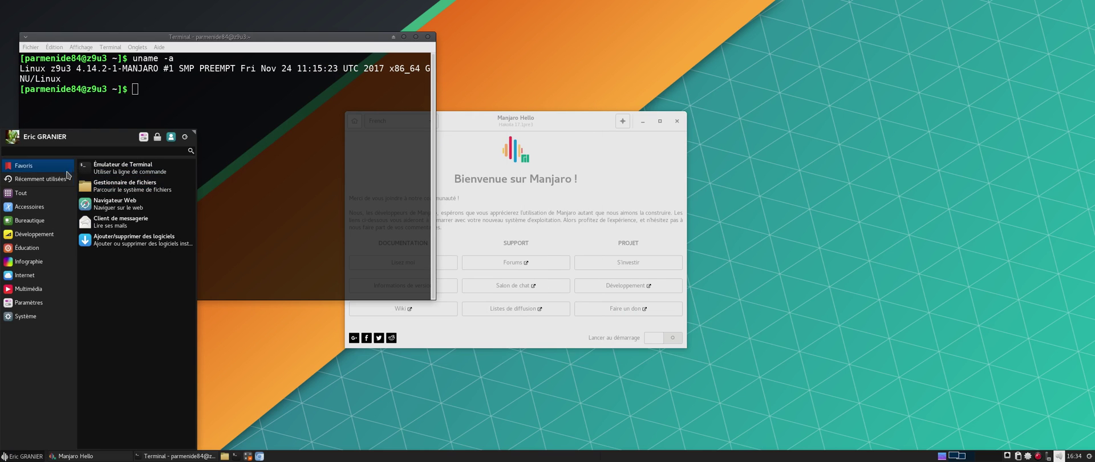
left_click(34, 179)
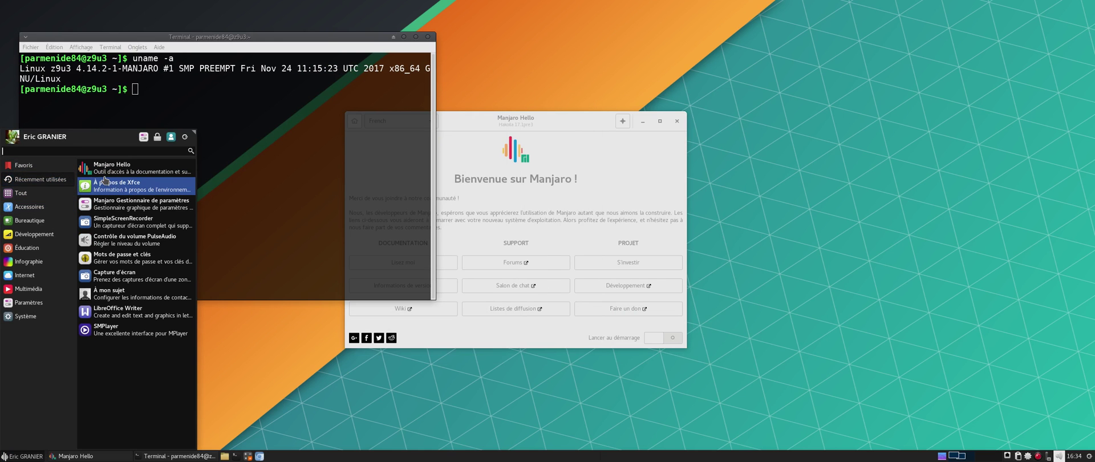
left_click(409, 240)
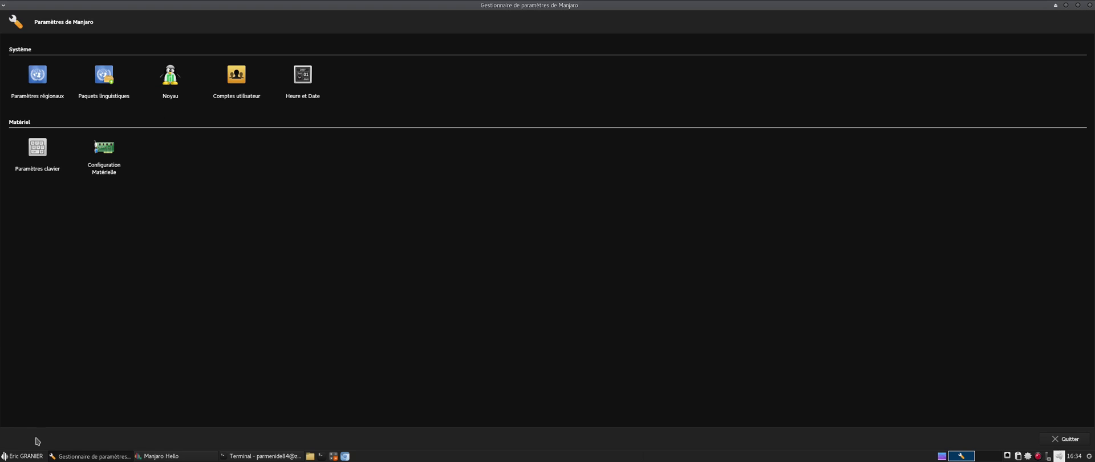
left_click(29, 456)
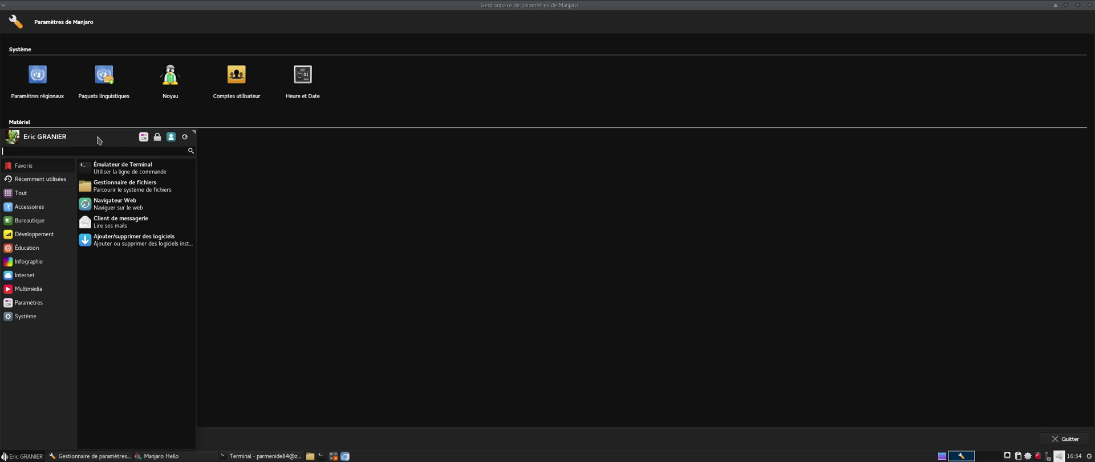
left_click(249, 180)
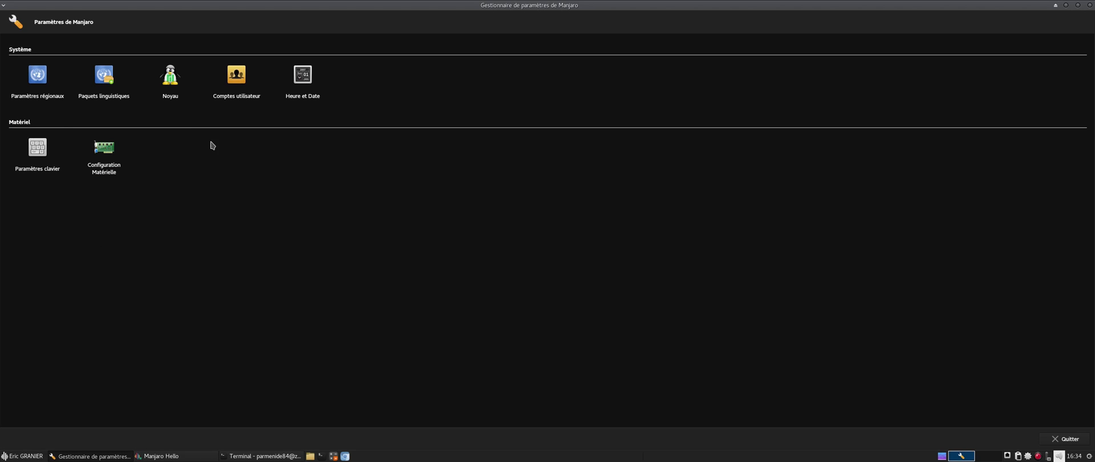
Step: Examine the kernels offered in the Noyau section of the Manjaro settings, and close the settings manager
left_click(169, 83)
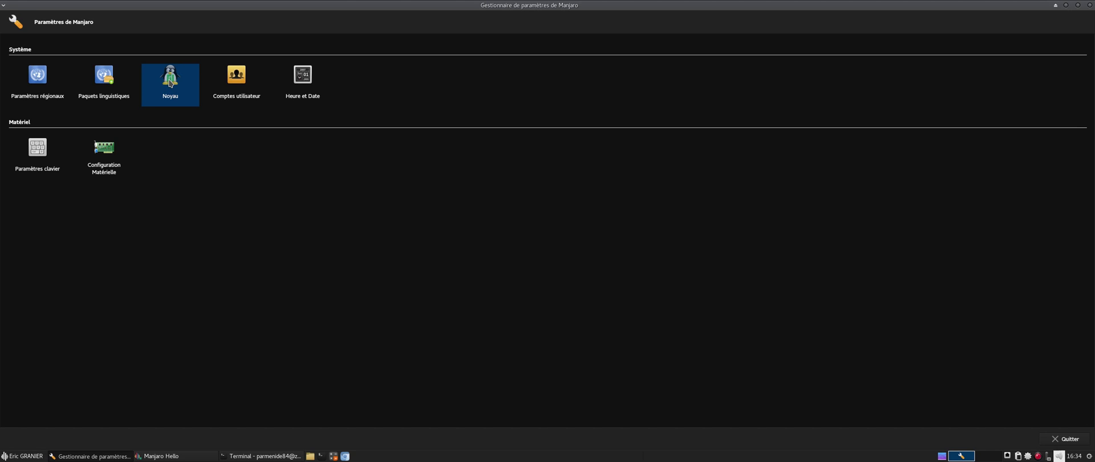
double_click(170, 84)
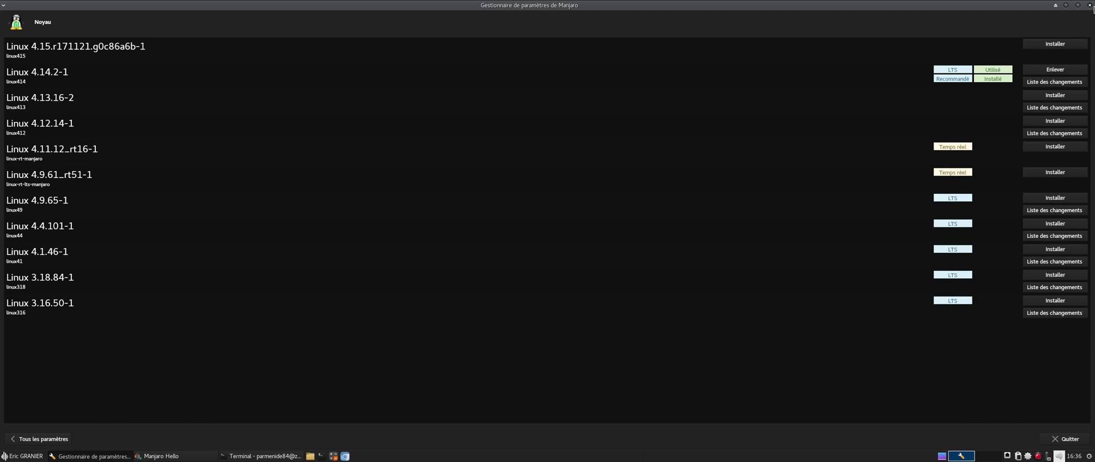
left_click(1090, 5)
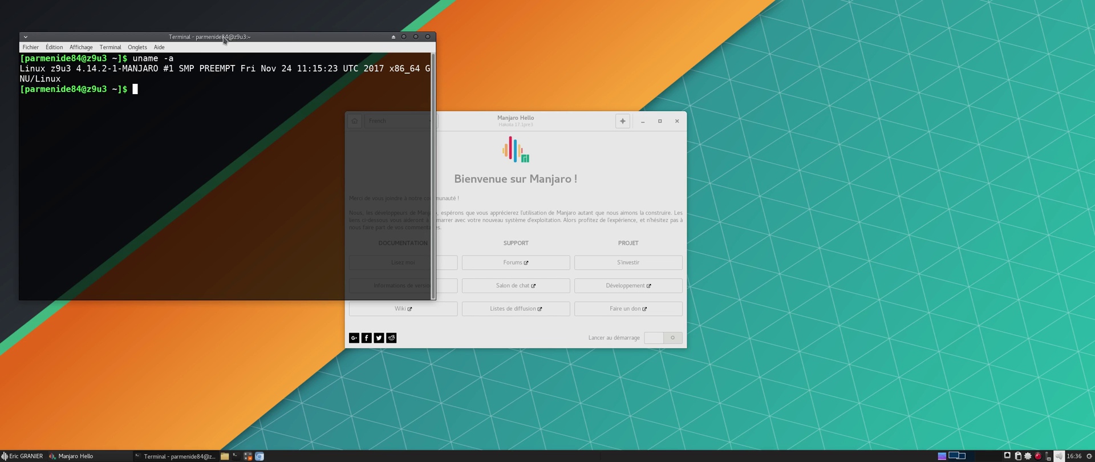
Step: Reposition the terminal and Manjaro Hello windows on the desktop, bringing each to the front in turn
left_click_drag(228, 38, 214, 15)
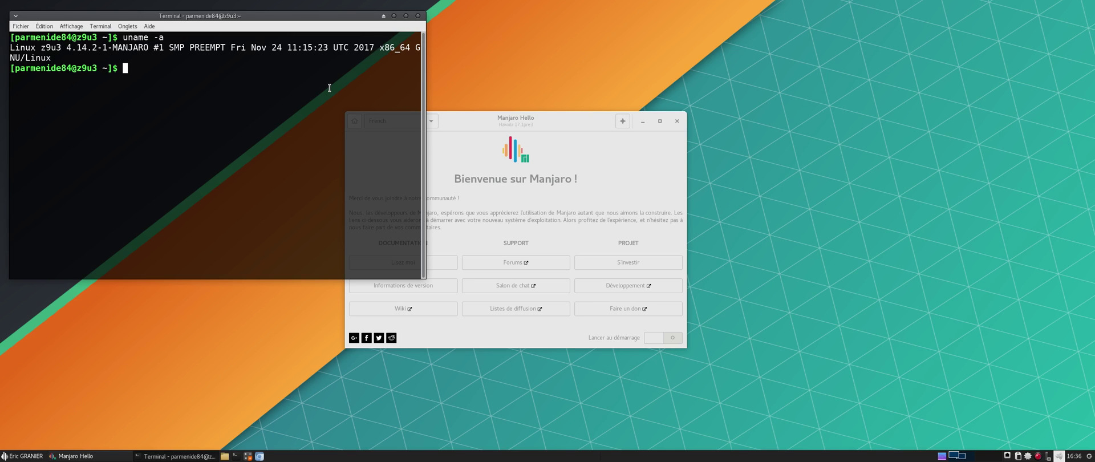
left_click(529, 118)
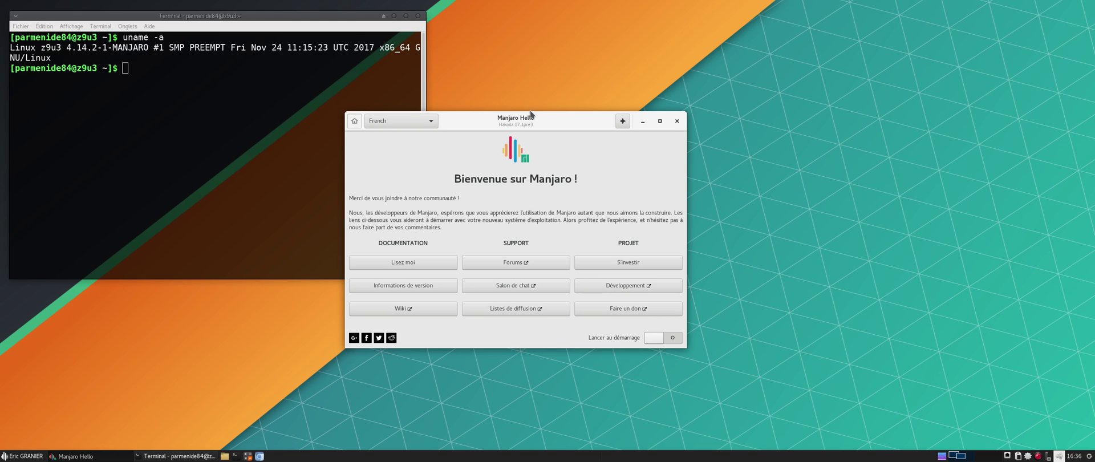
left_click_drag(526, 119, 509, 141)
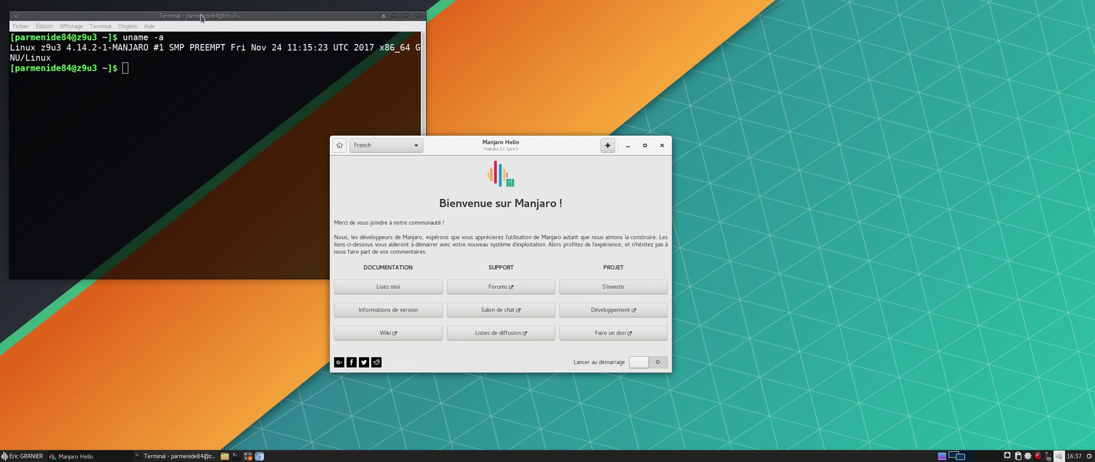
left_click_drag(201, 18, 199, 10)
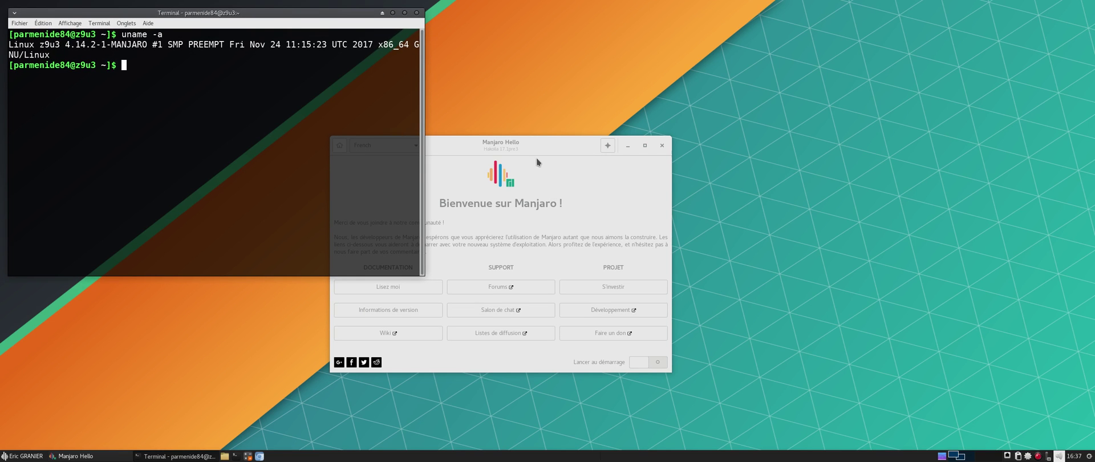
left_click(519, 148)
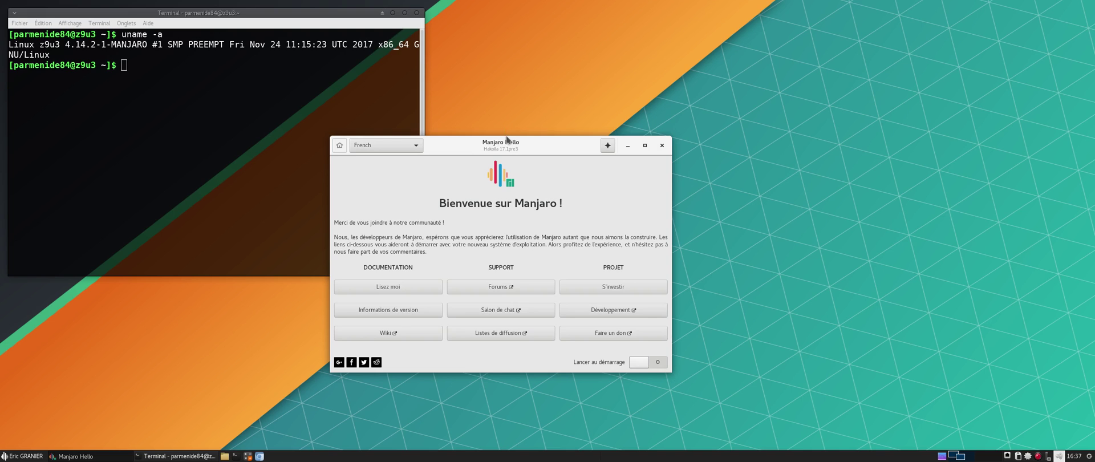
left_click_drag(507, 139, 517, 135)
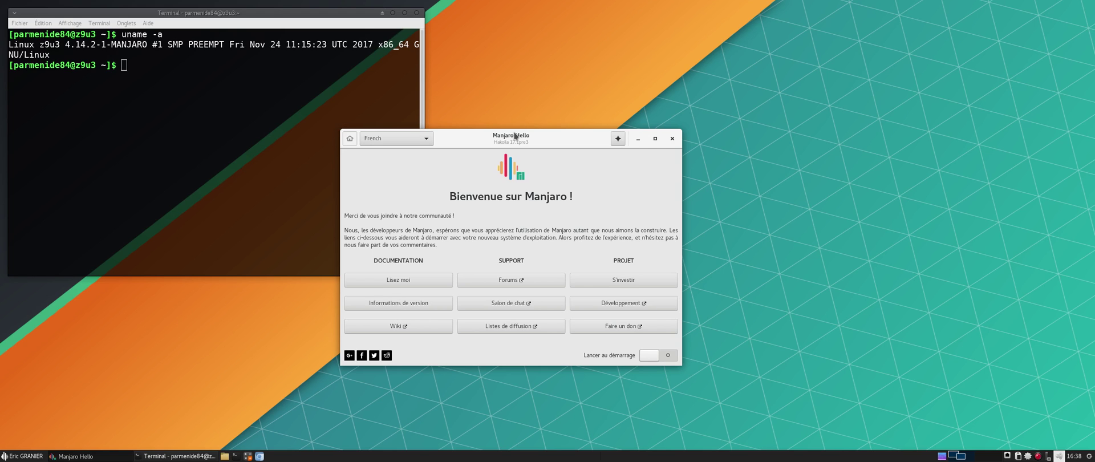
Step: Close the Manjaro Hello window and the terminal to leave an empty desktop
left_click(672, 139)
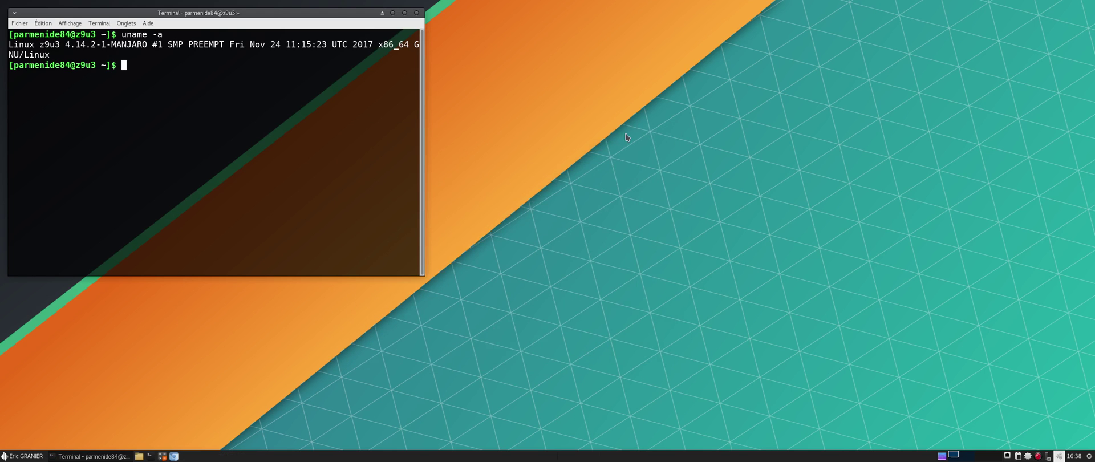
left_click(417, 13)
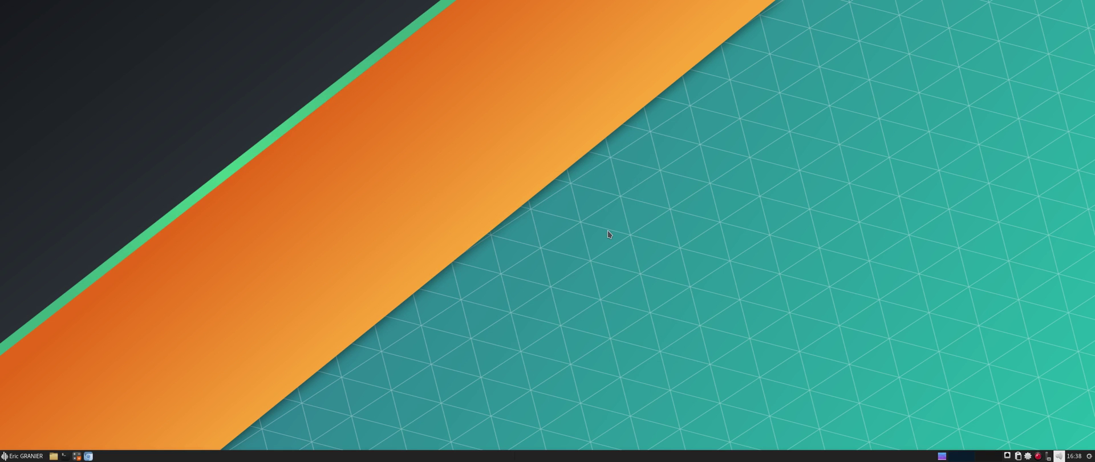
left_click(21, 456)
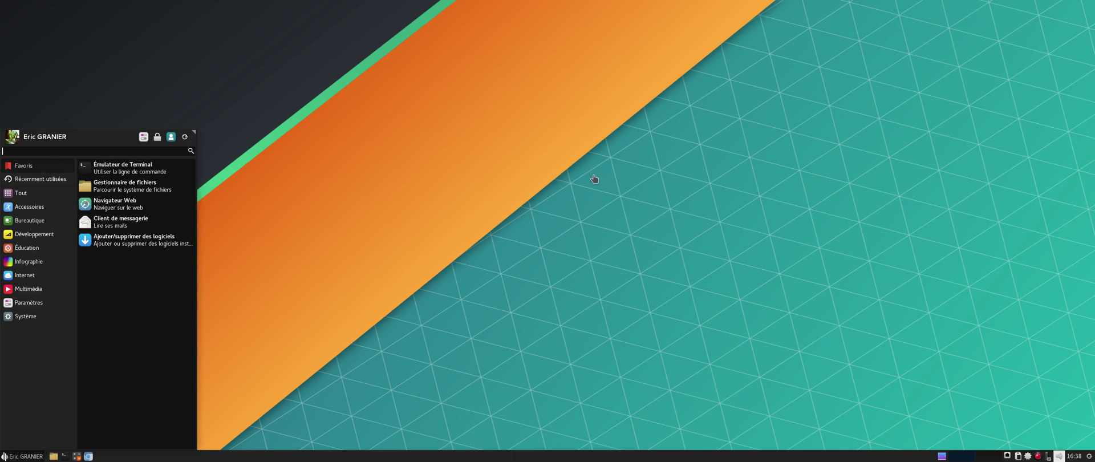
left_click(595, 195)
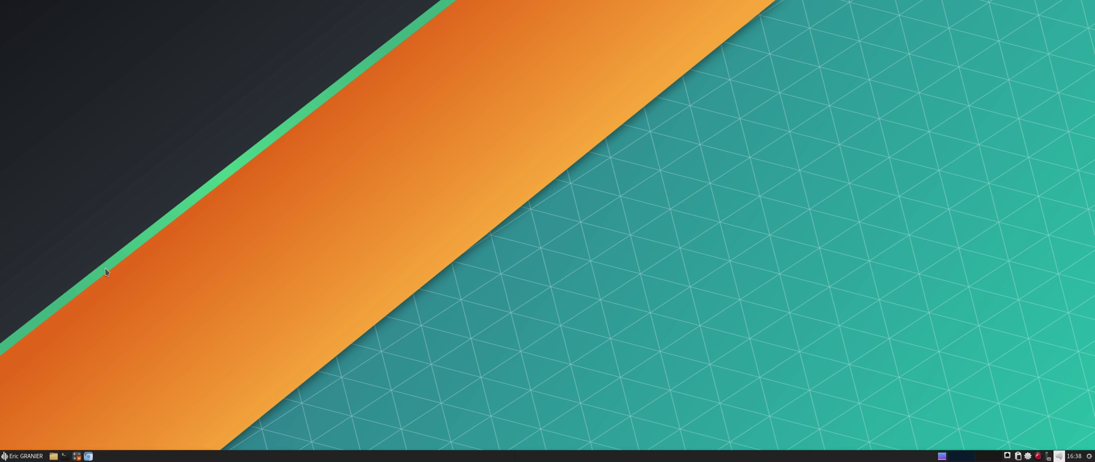
left_click(23, 457)
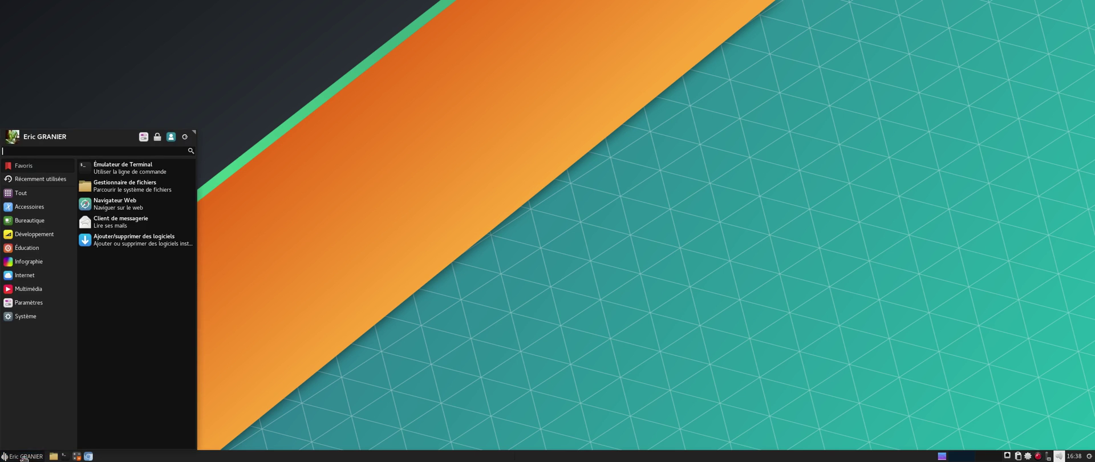
left_click(280, 181)
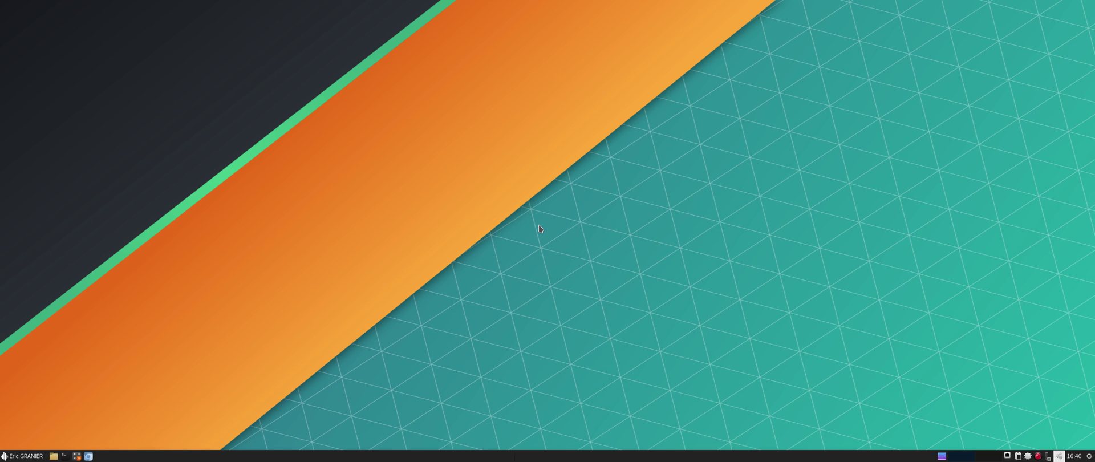
Step: Review the installed applications in the Développement, Bureautique, Multimédia, Internet and Infographie categories
left_click(11, 457)
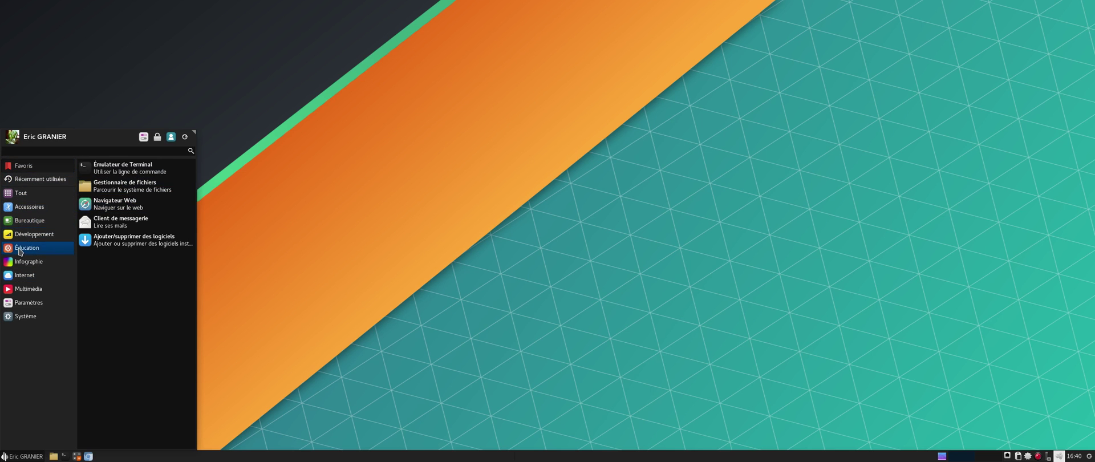
left_click(52, 234)
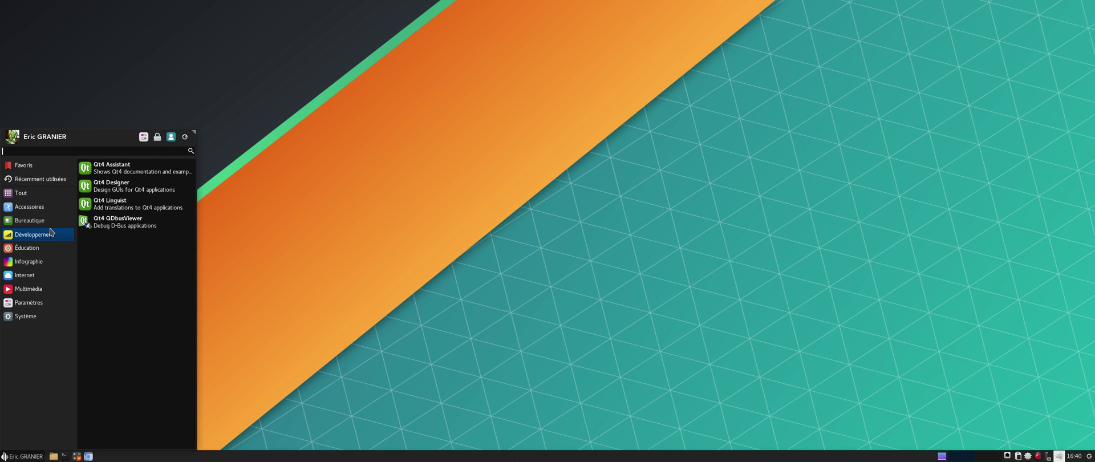
left_click(34, 220)
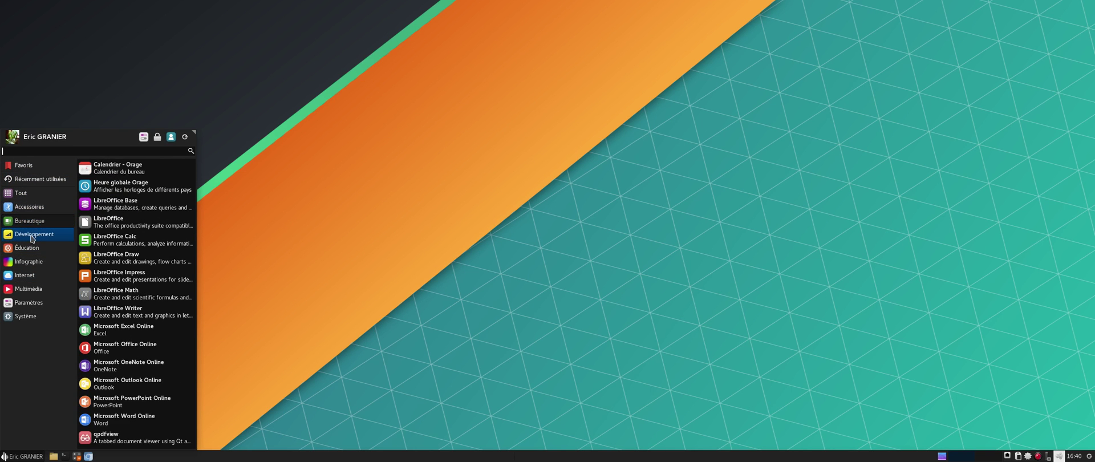
left_click(28, 289)
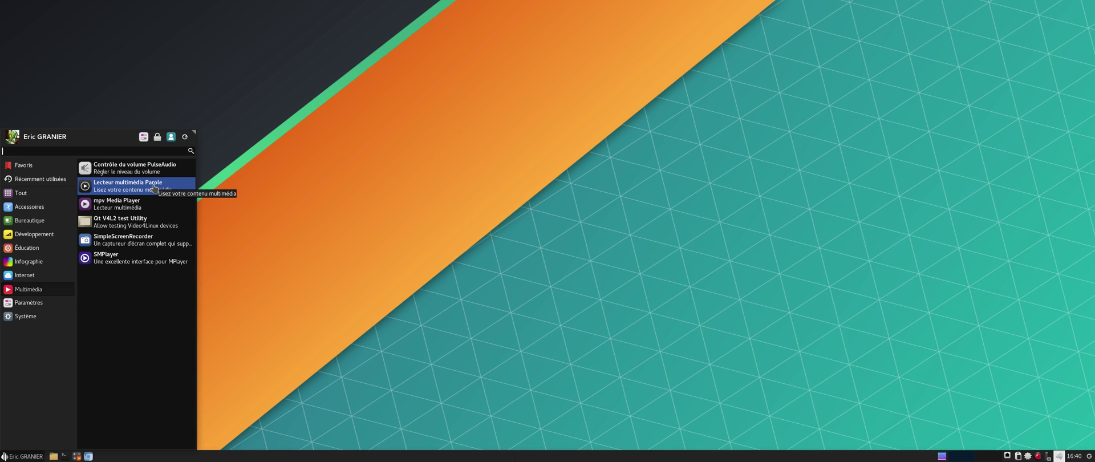
left_click(34, 276)
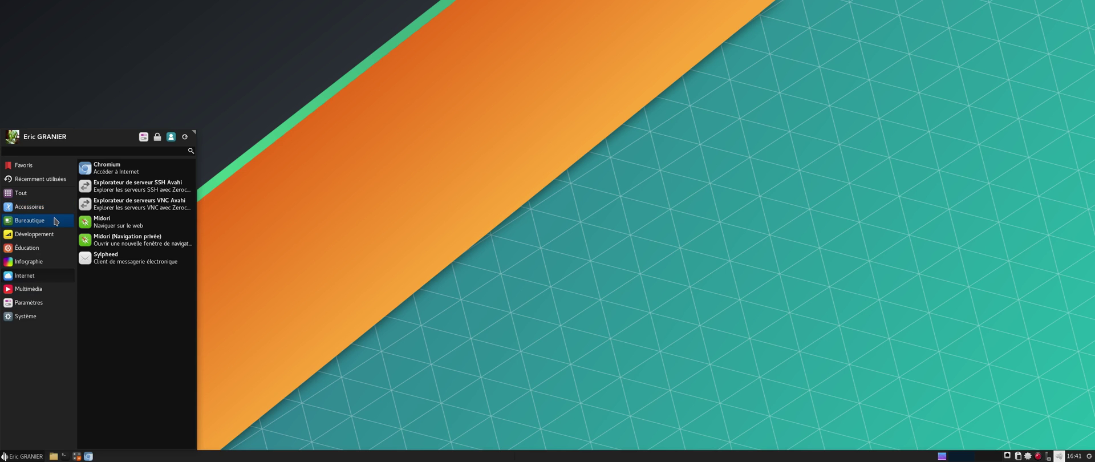
left_click(48, 261)
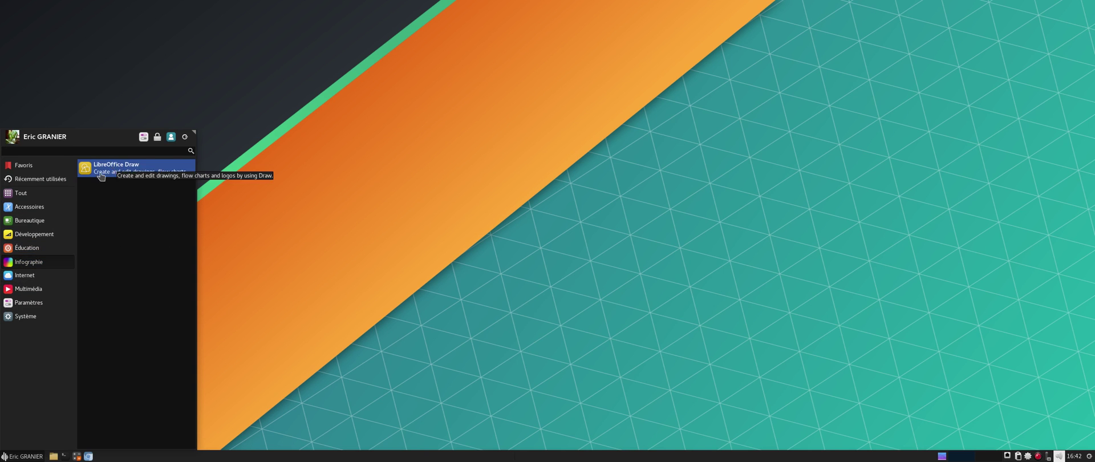
left_click(45, 221)
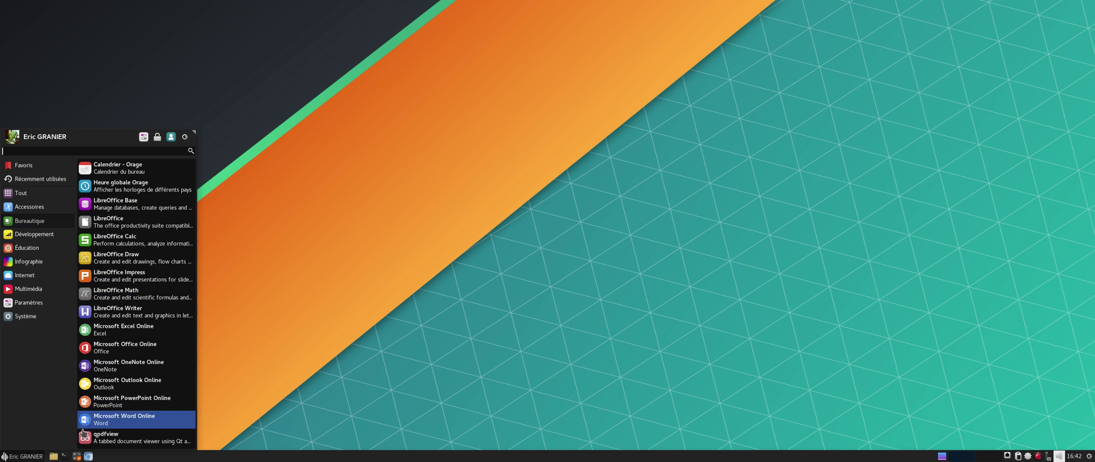
Step: Switch to the file manager, look at the files in the Documents folder, and return to the home folder
left_click(54, 455)
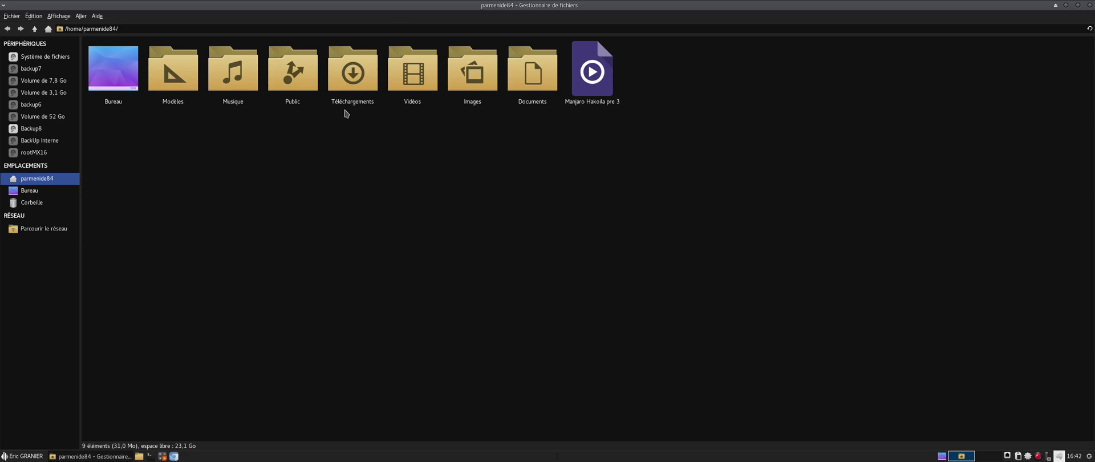
double_click(540, 74)
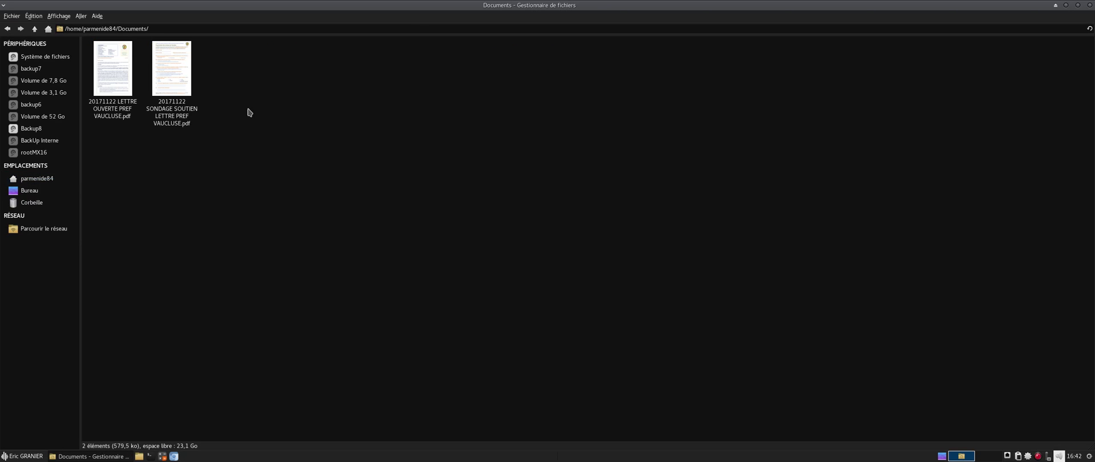
left_click(117, 112)
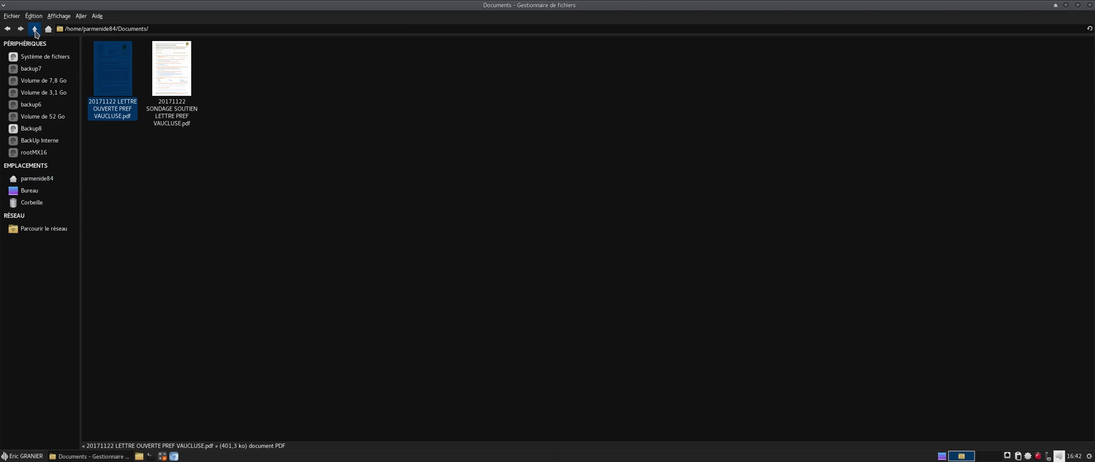
left_click(34, 29)
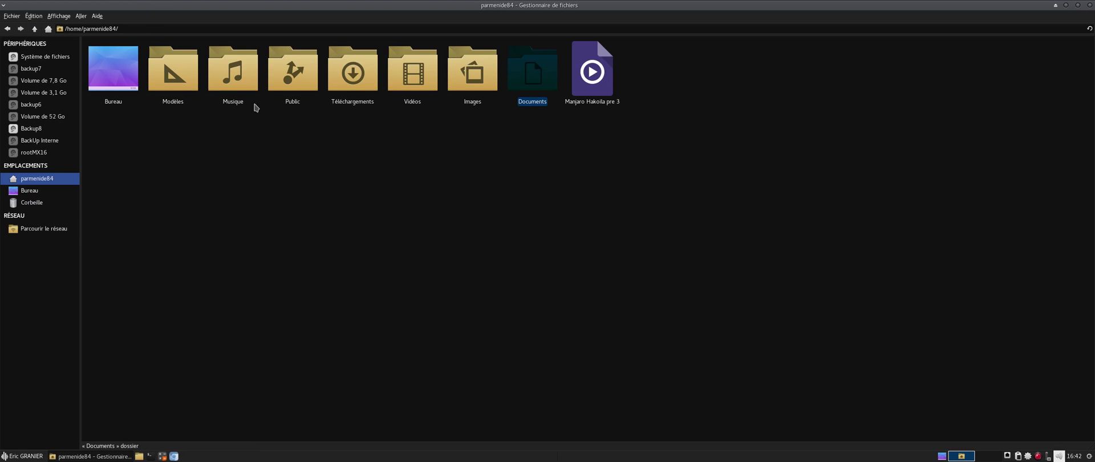
Step: Look inside the Musique and Modèles folders, and return to the home folder
left_click(231, 78)
double_click(231, 78)
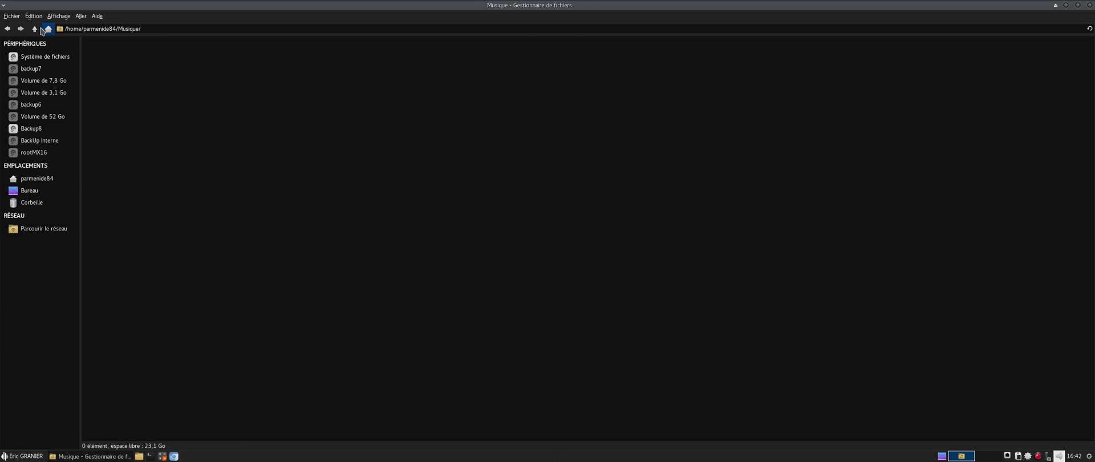
left_click(35, 29)
double_click(173, 70)
left_click(36, 29)
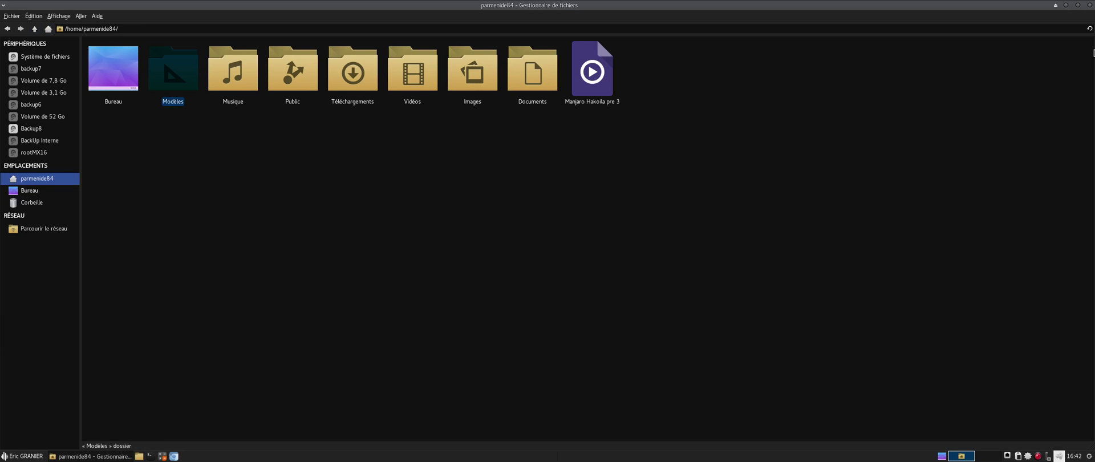
Step: Close the file manager and run htop in a new terminal
left_click(1090, 6)
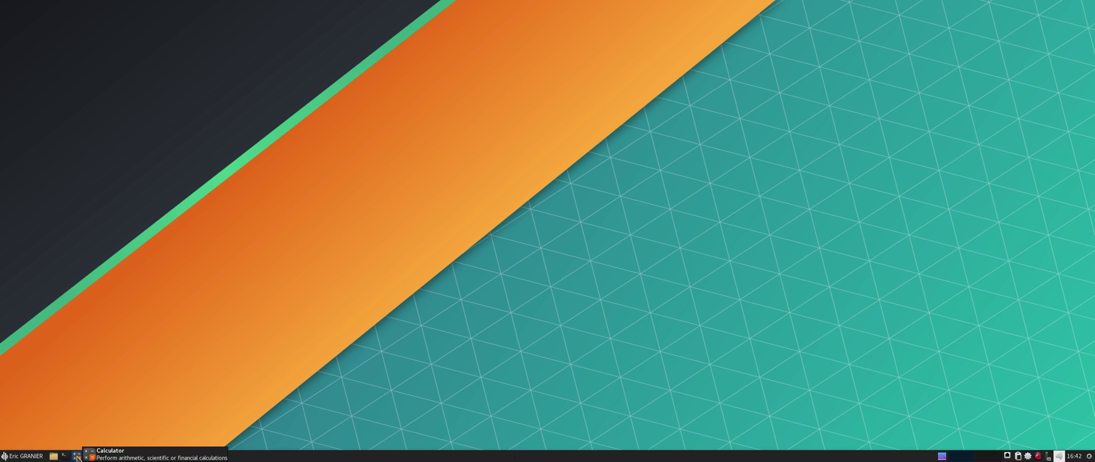
left_click(32, 456)
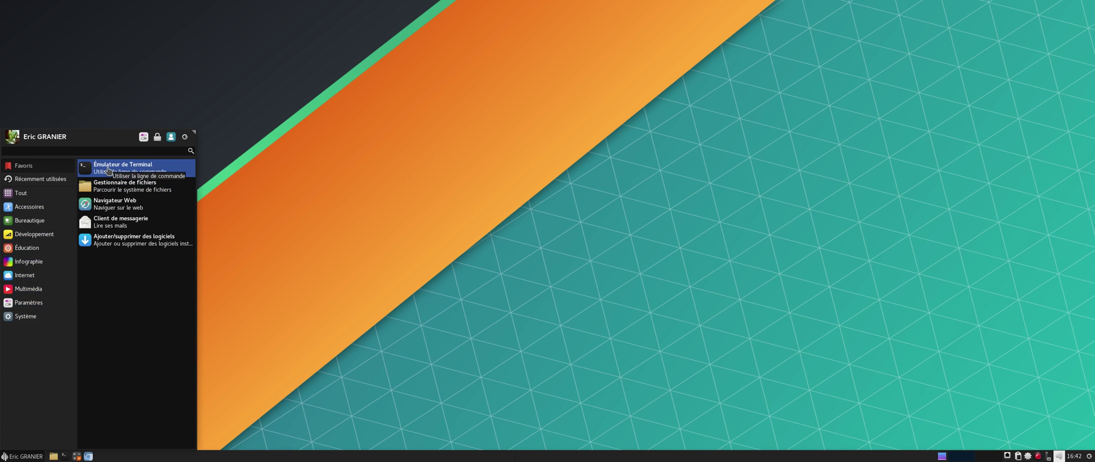
left_click(107, 167)
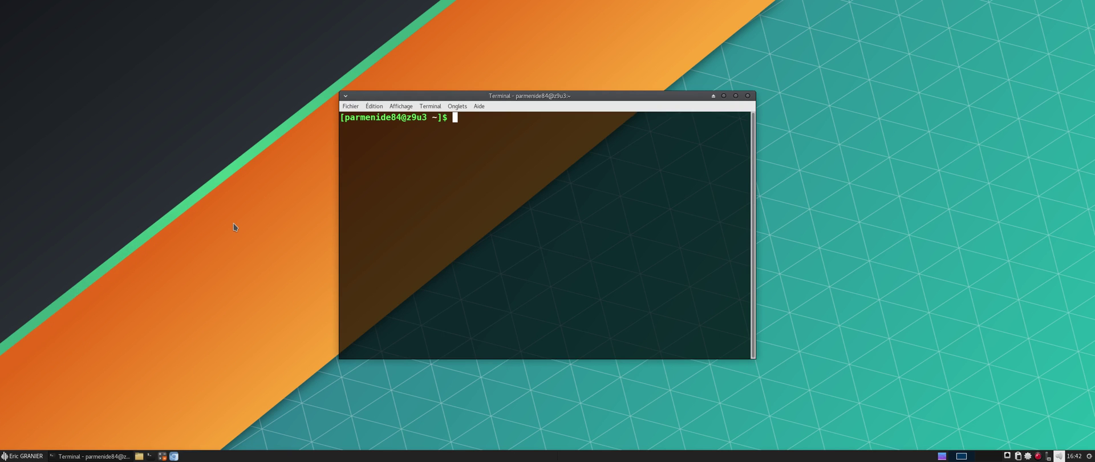
type("htop")
key("Return")
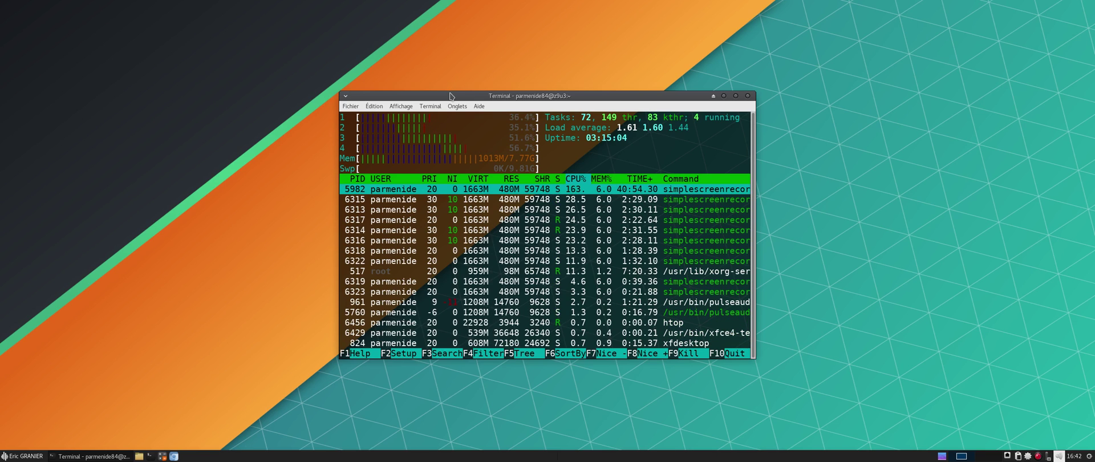
Step: Move the terminal aside, look through the htop process list and its CPU and memory usage, and close the terminal
left_click_drag(449, 96, 119, 32)
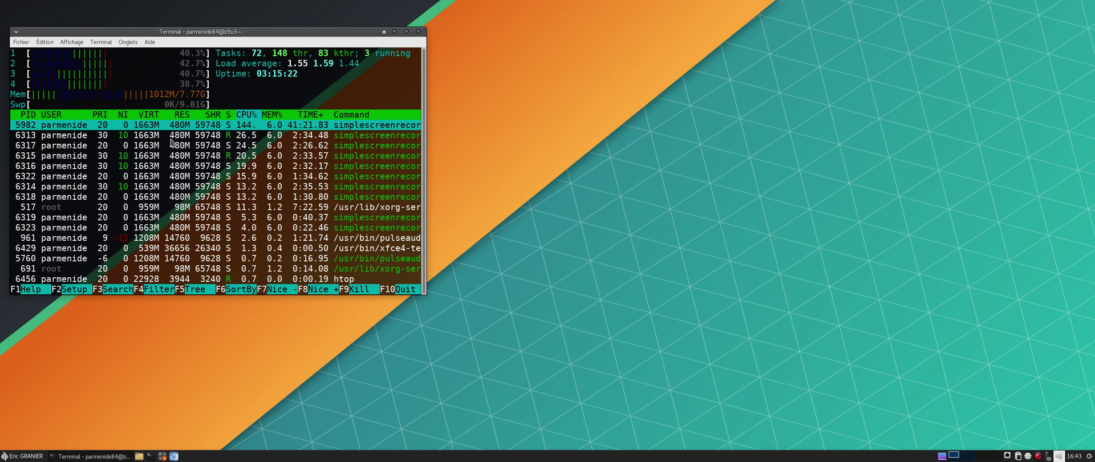
scroll(373, 205, "down", 3)
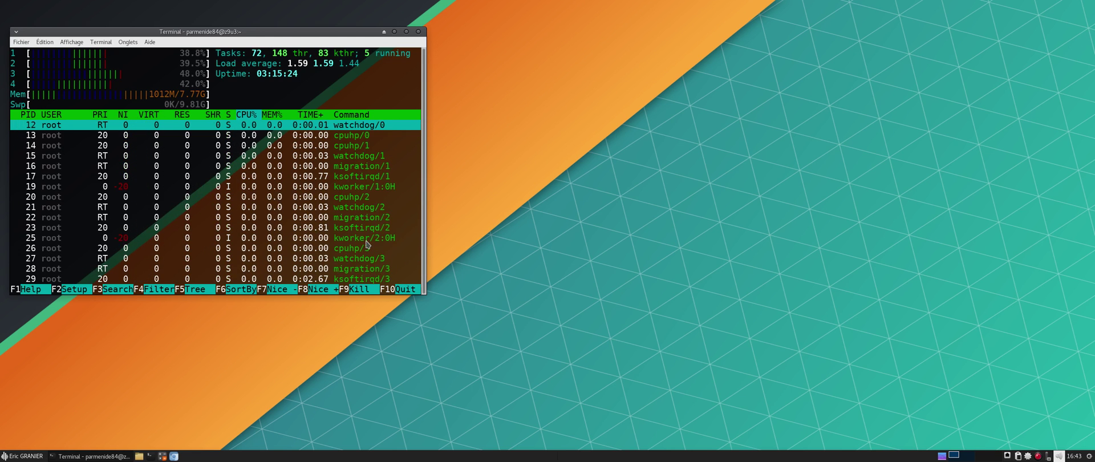
scroll(366, 244, "down", 5)
scroll(367, 244, "up", 10)
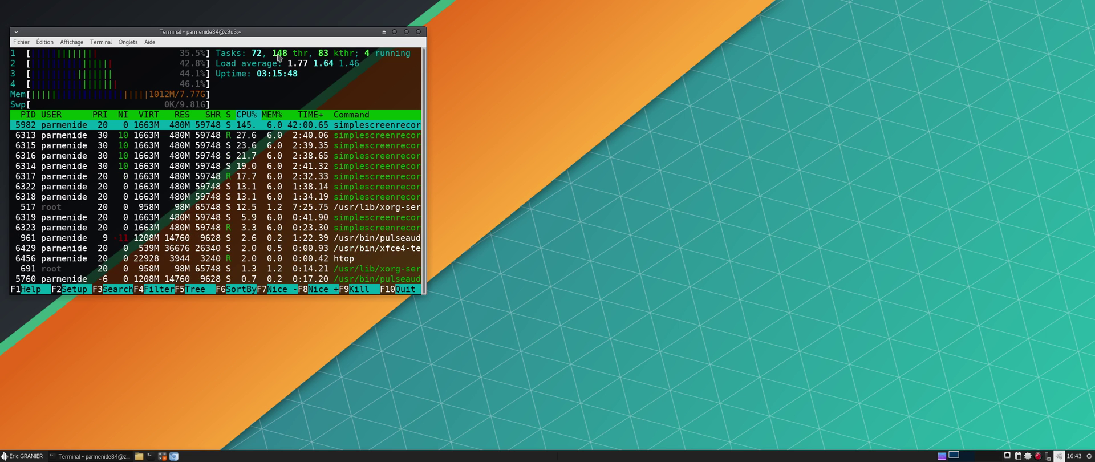
left_click(418, 31)
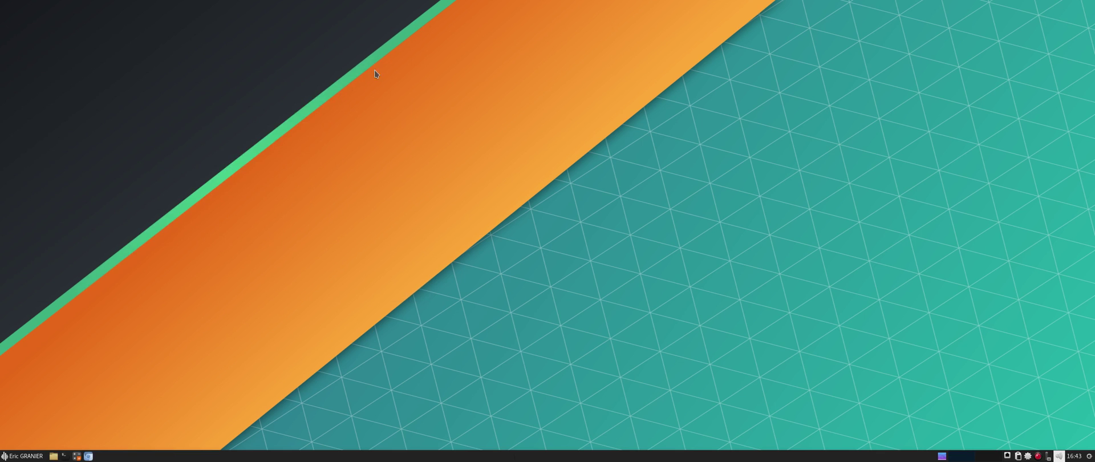
Step: Open the desktop settings (Paramètres du bureau) and move the Bureau window higher on the screen
right_click(389, 91)
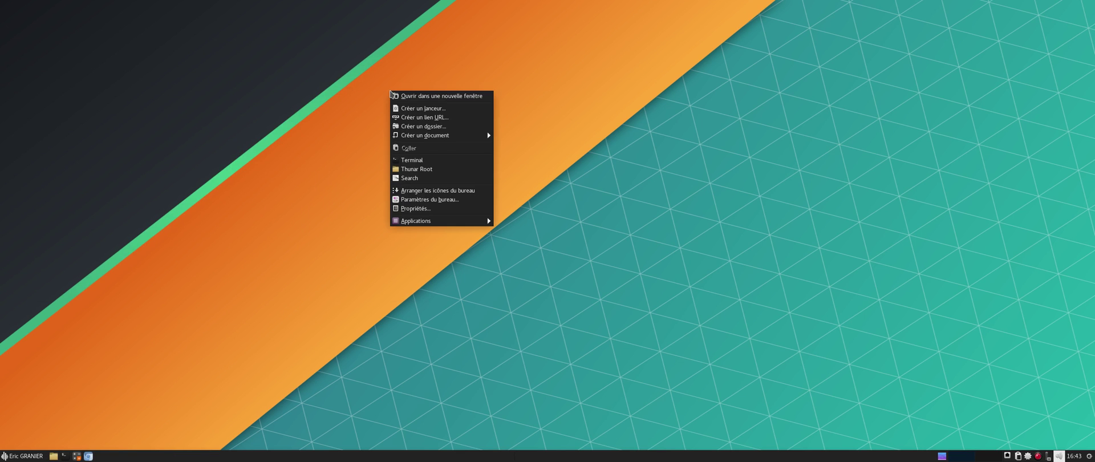
left_click(424, 199)
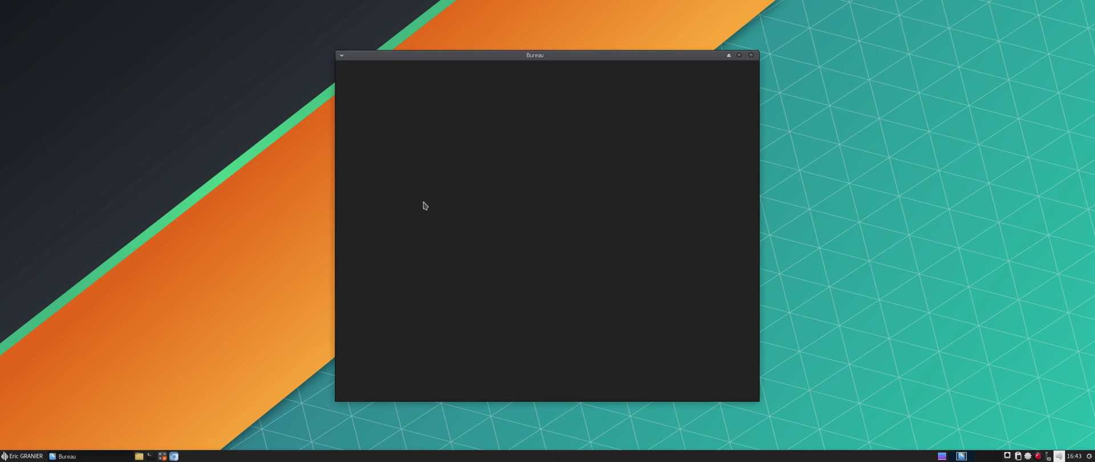
left_click_drag(590, 56, 448, 16)
Step: Open the Paramètres settings manager and maximize its window
left_click(24, 455)
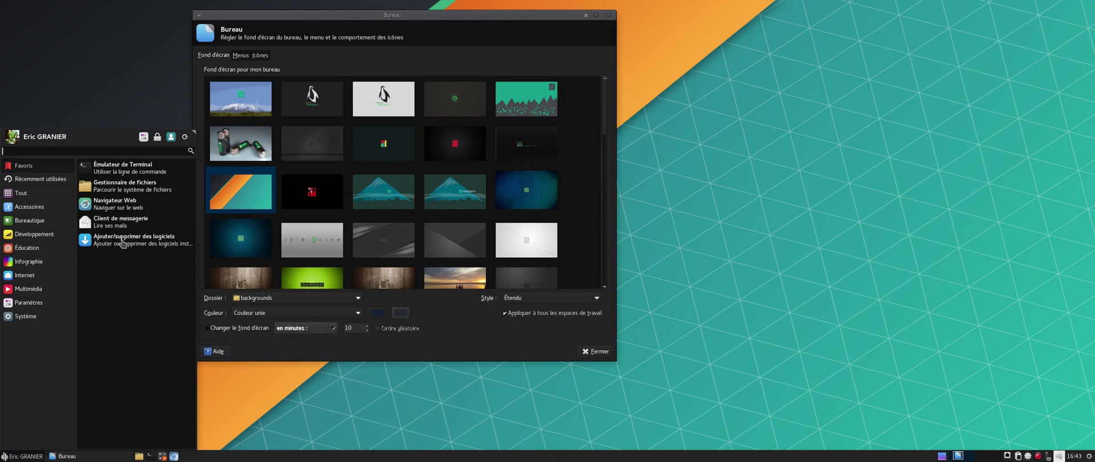
left_click(143, 138)
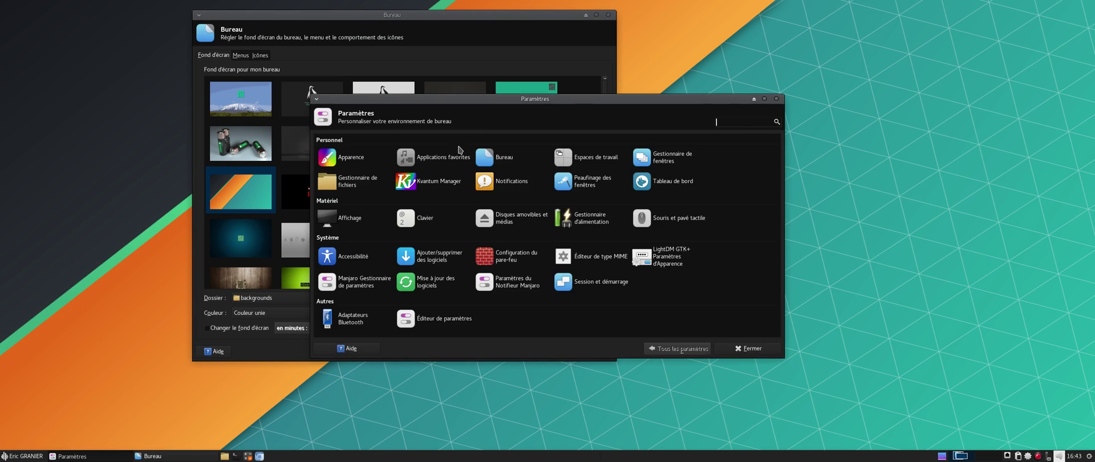
left_click_drag(530, 97, 456, 112)
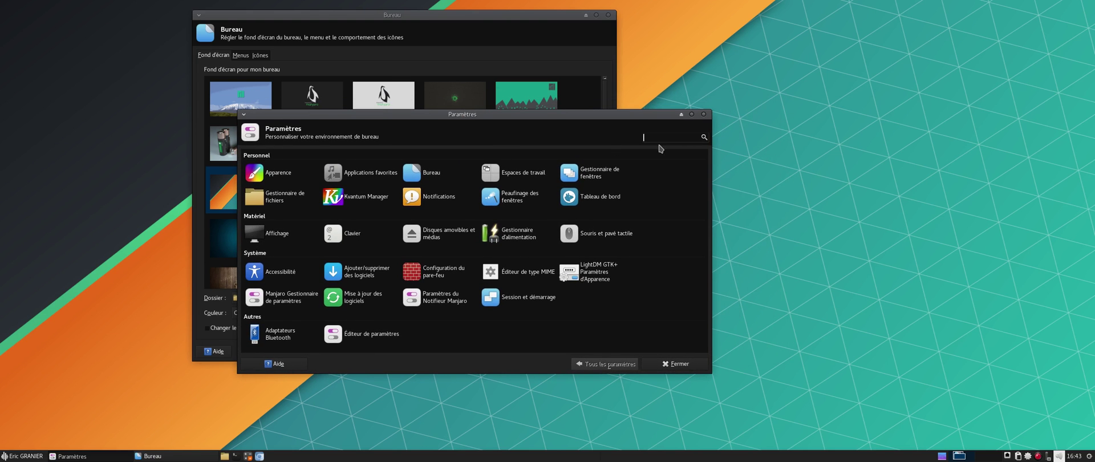
left_click(691, 114)
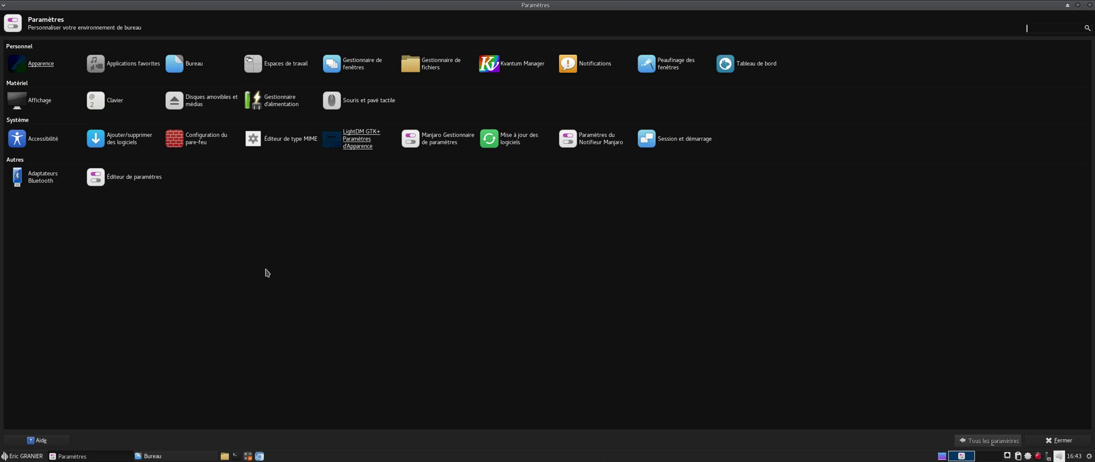
Step: Review the Style, Icônes and Polices options of the Apparence settings, including the list of icon themes, and close the window
left_click(45, 68)
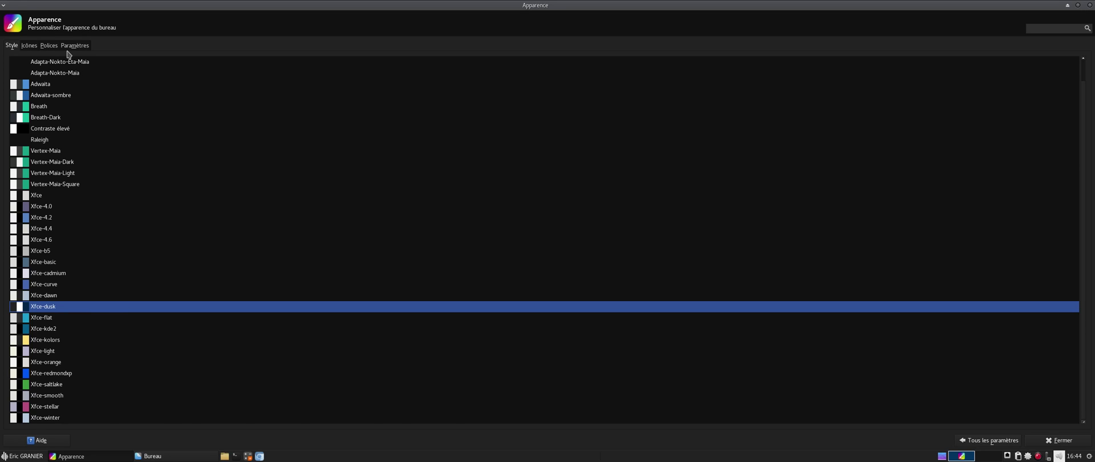
left_click(28, 46)
left_click(49, 47)
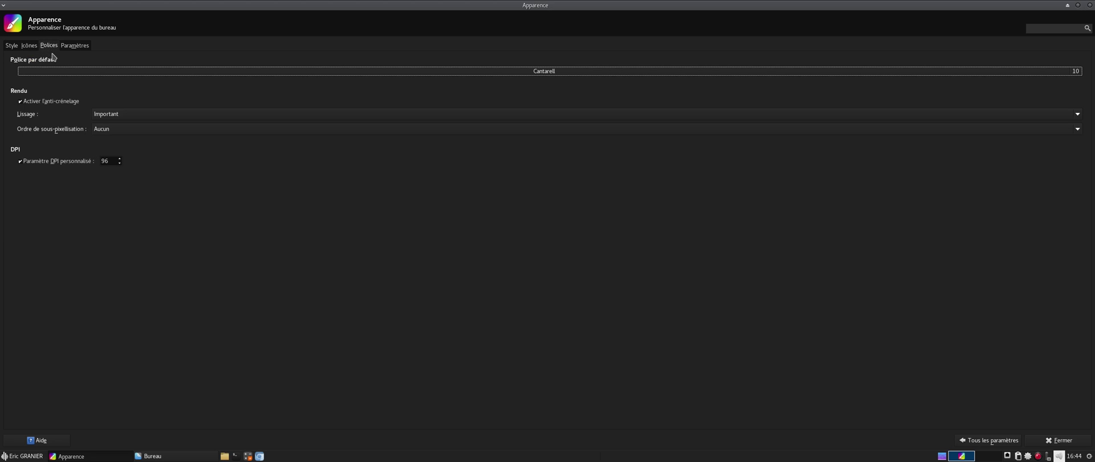
left_click(11, 46)
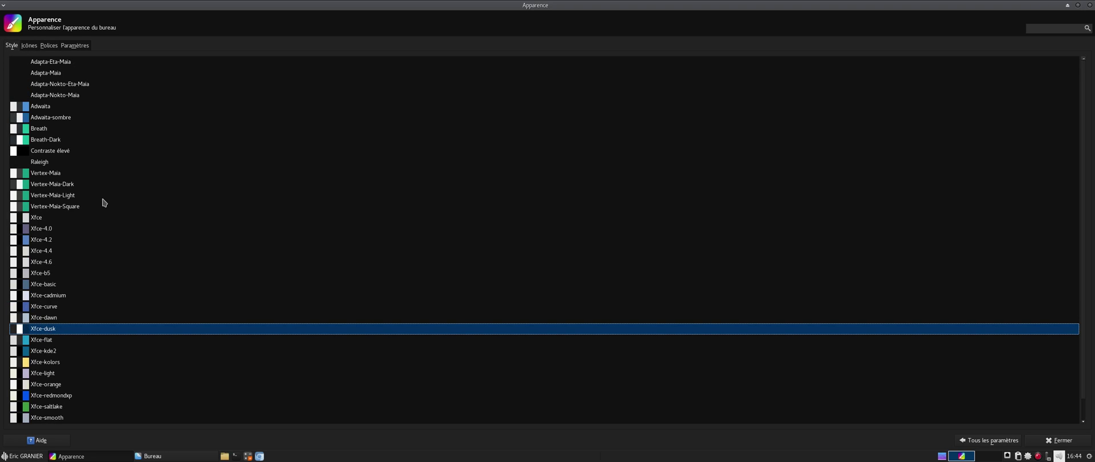
left_click(30, 46)
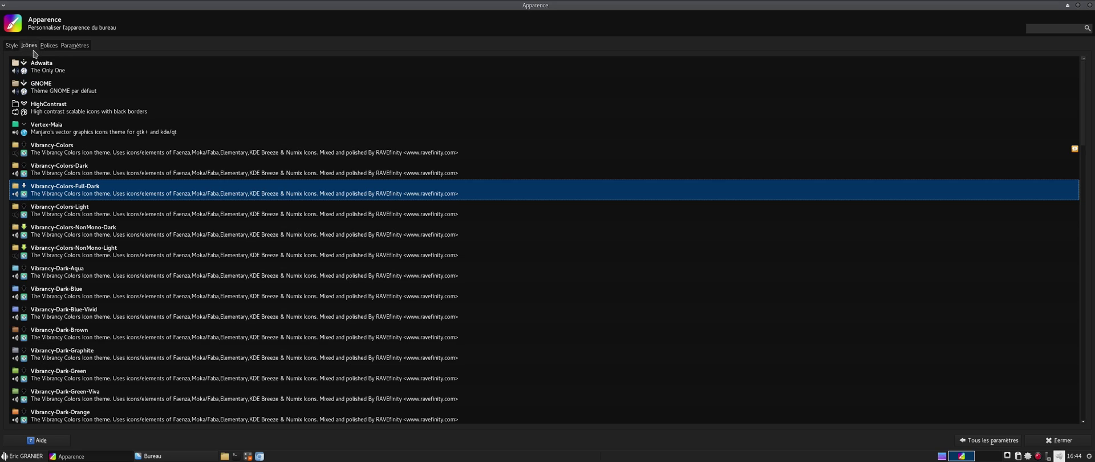
scroll(68, 188, "down", 10)
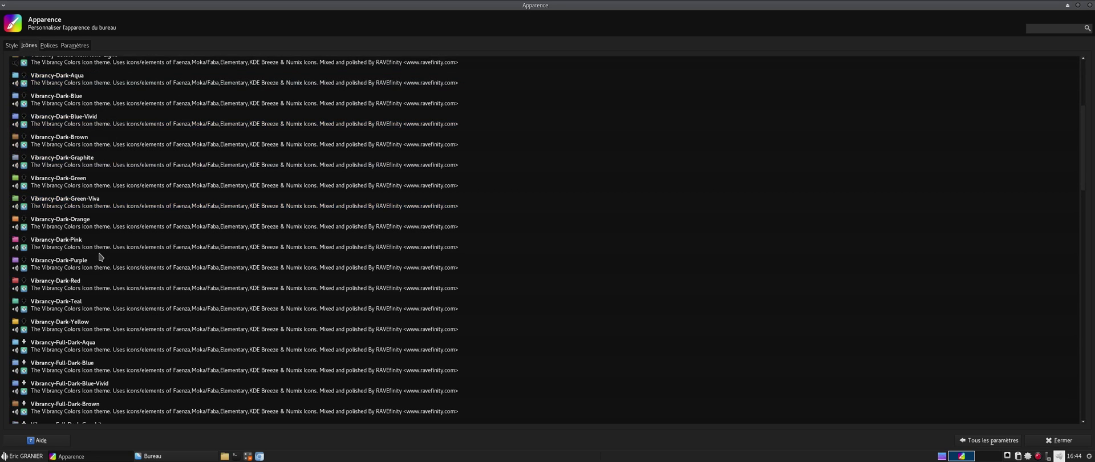
scroll(99, 257, "up", 7)
scroll(100, 256, "up", 3)
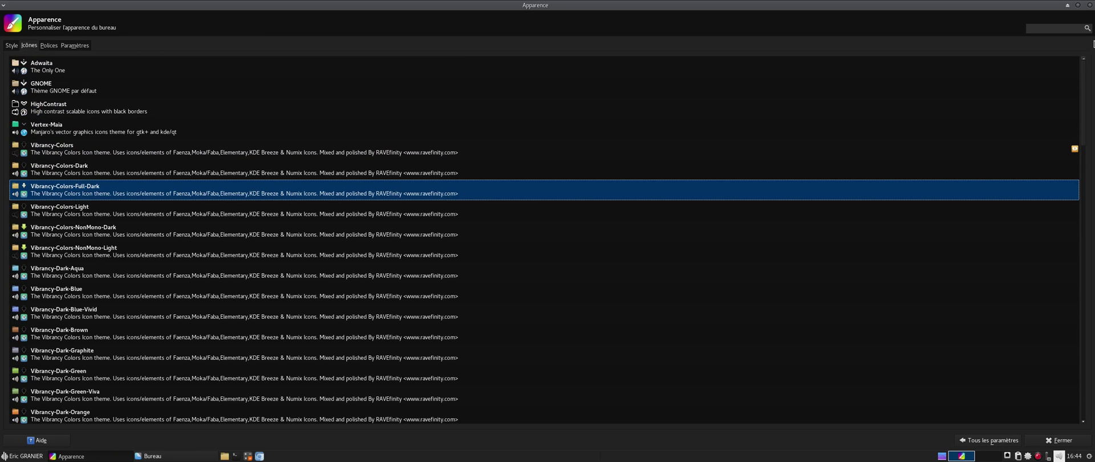
left_click(1089, 6)
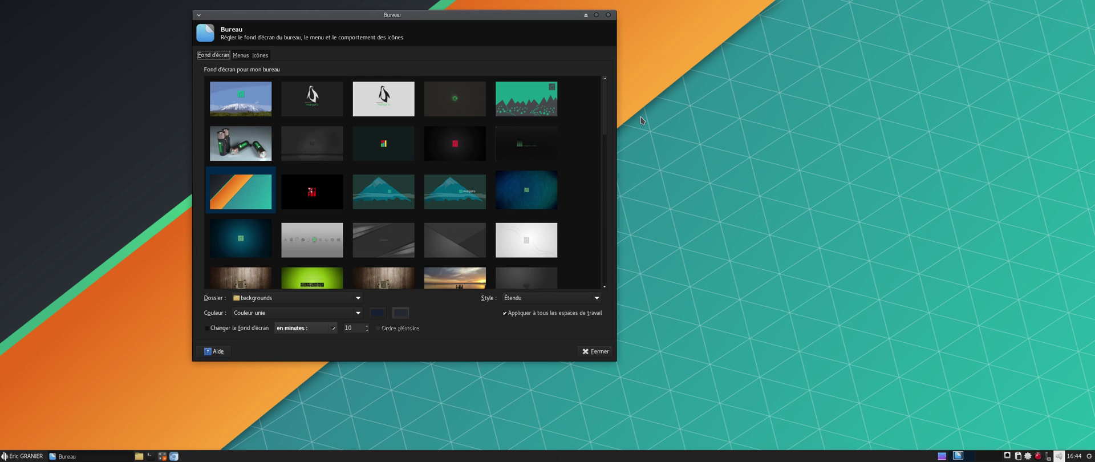
Step: Try out the green leaves, the brown leaf on snow and the misty green forest sunrise as desktop wallpapers
scroll(428, 154, "down", 5)
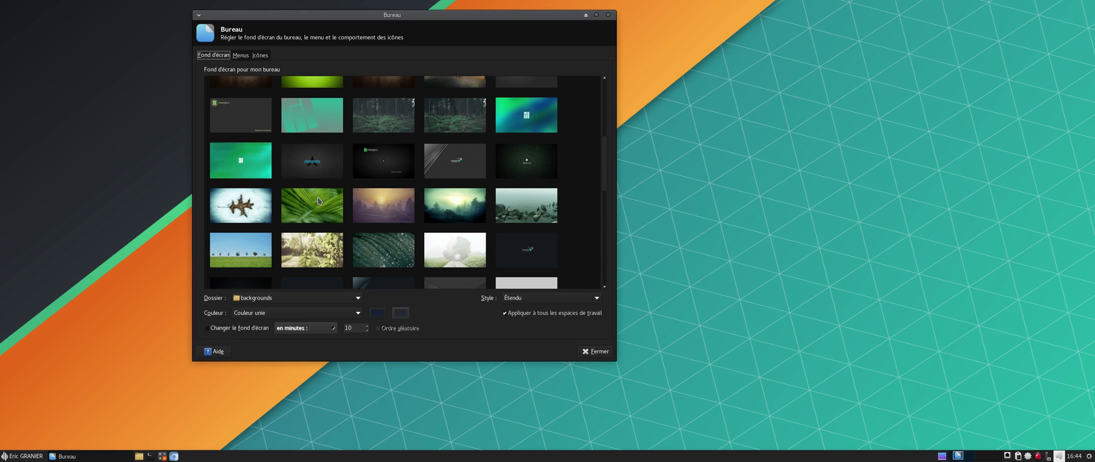
left_click(318, 201)
left_click(249, 207)
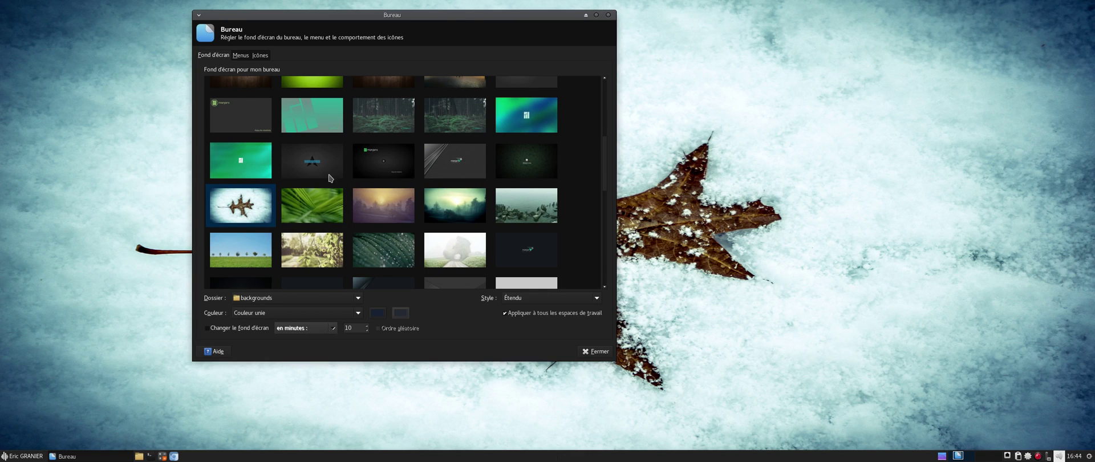
left_click_drag(466, 21, 280, 19)
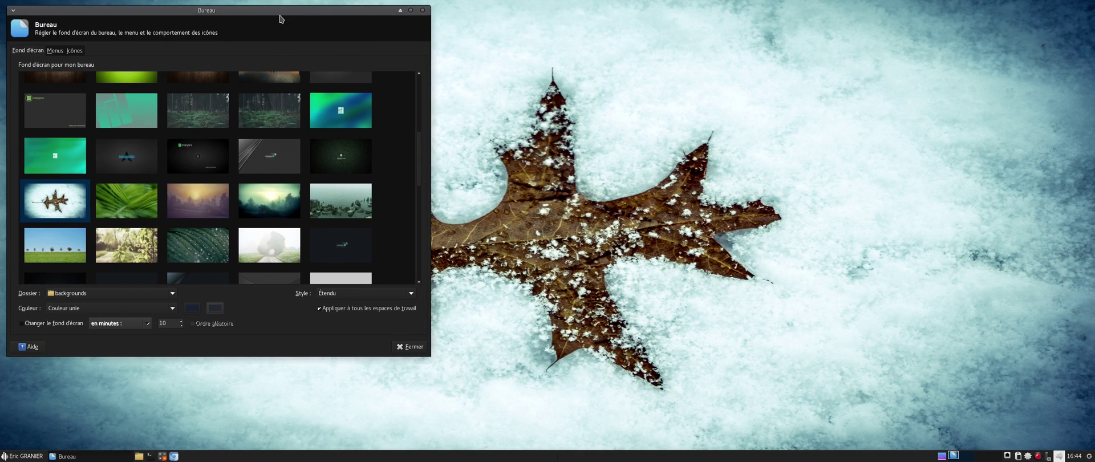
left_click(284, 197)
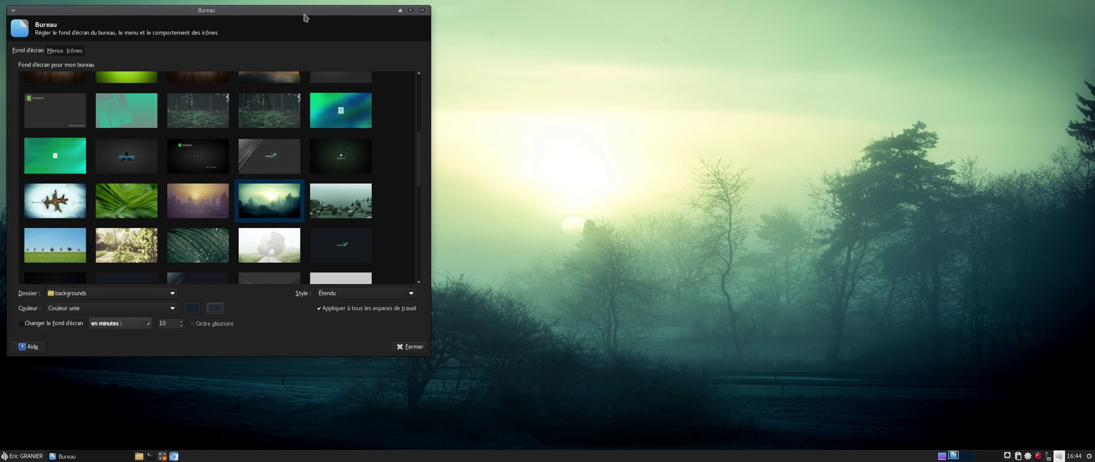
Step: Move the Bureau window out of the way to view the full wallpaper, bring it back and close it
left_click_drag(305, 18, 597, 448)
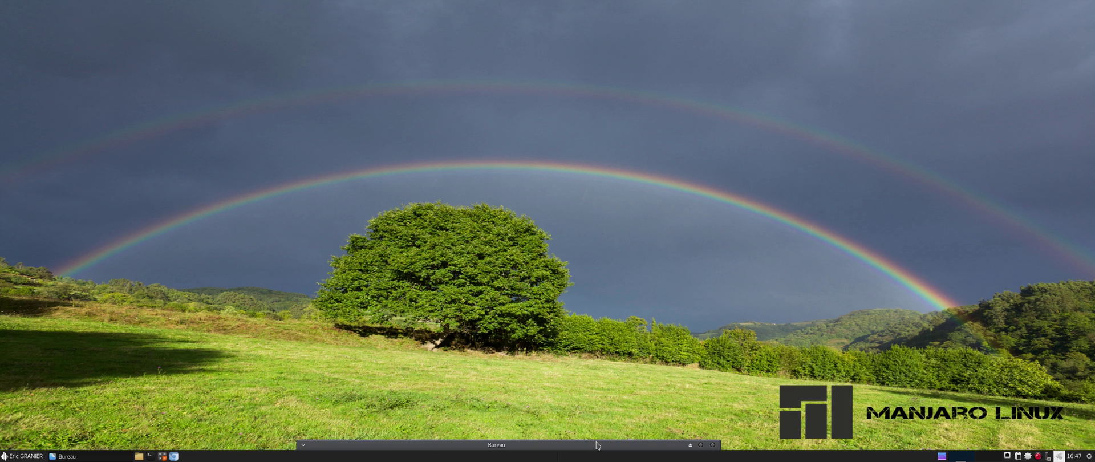
left_click_drag(597, 445, 561, 54)
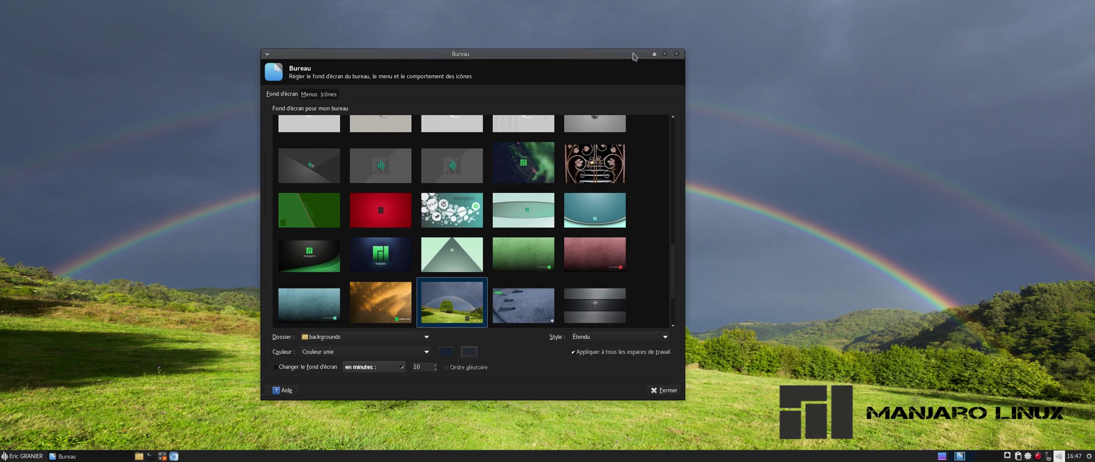
left_click(676, 53)
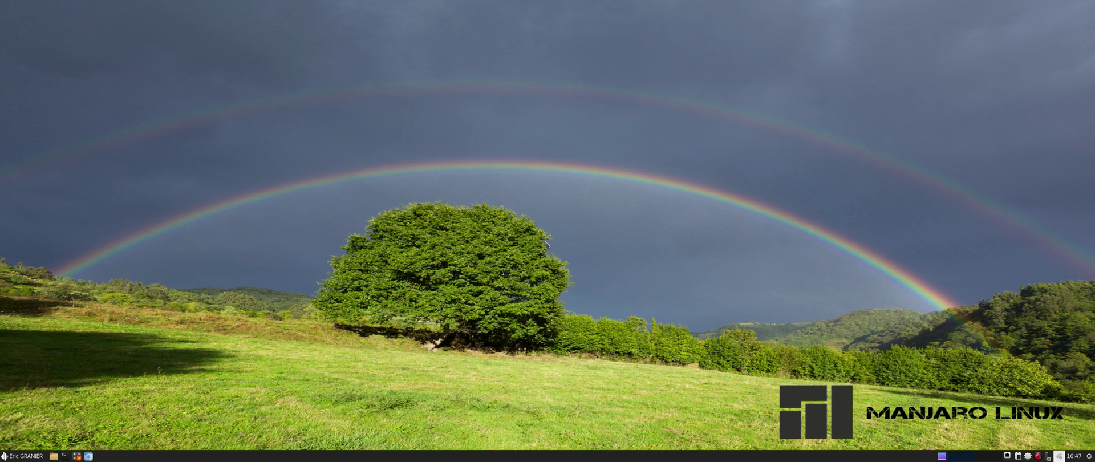